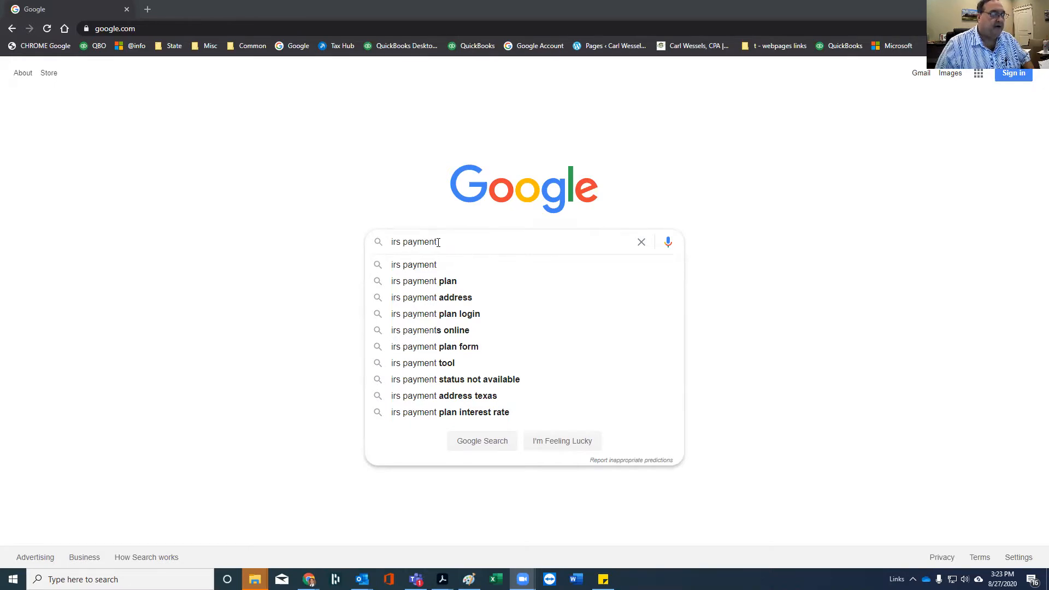
# Run the Google search for 'irs payment' to list the IRS Payments page
pyautogui.press('Return')
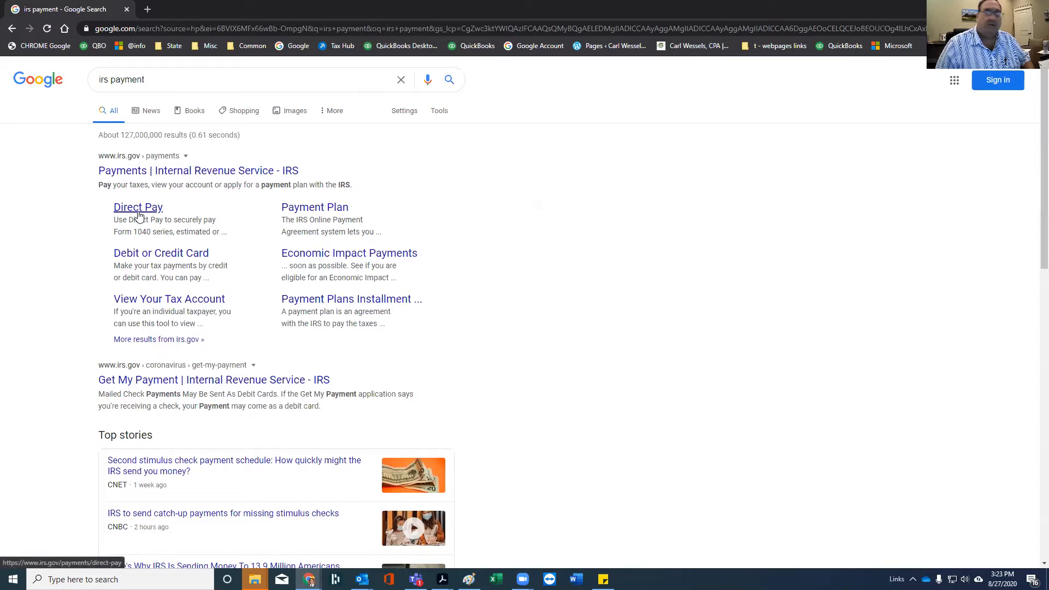
# Open the IRS Direct Pay result and start a new payment with Make a Payment
pyautogui.click(139, 214)
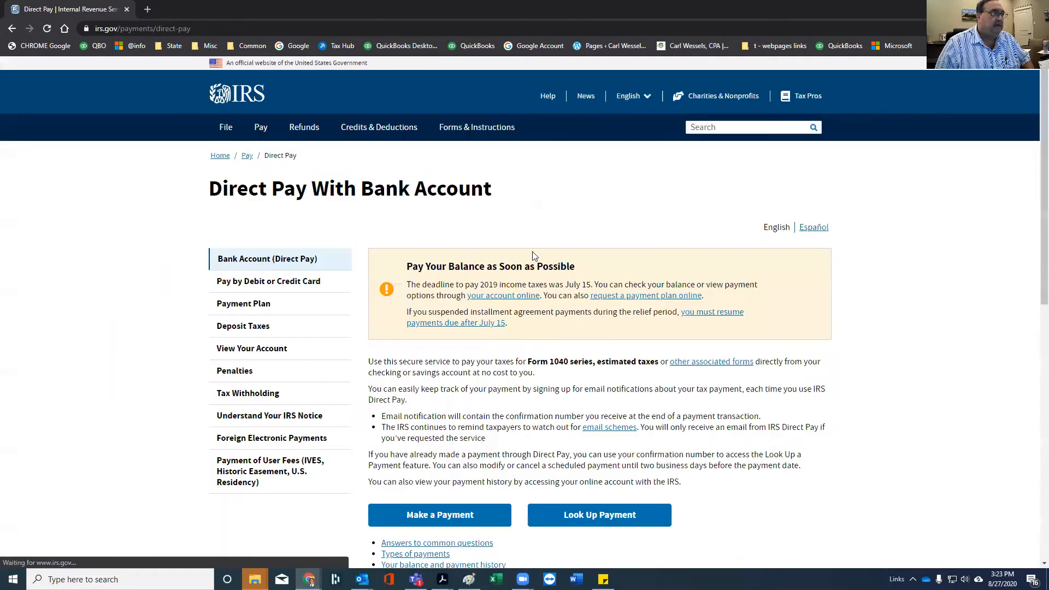
pyautogui.scroll(-3, 517, 208)
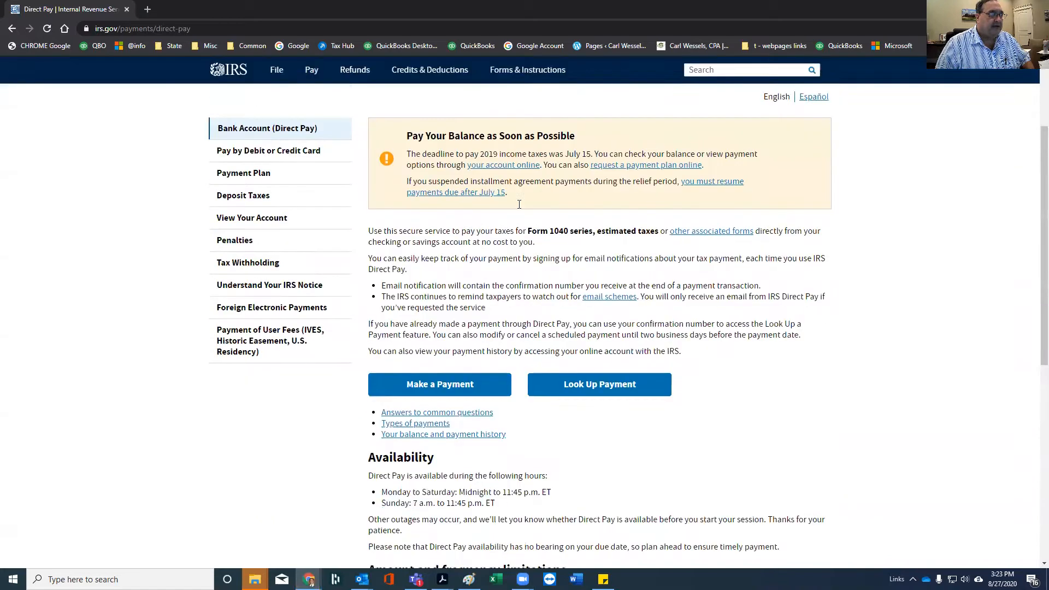
pyautogui.scroll(3, 485, 261)
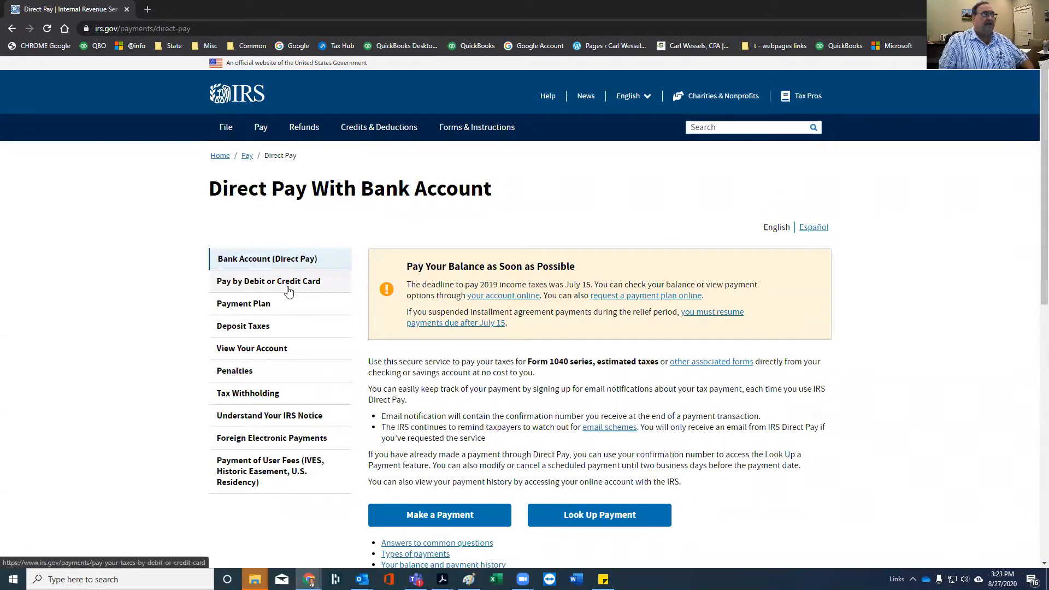
pyautogui.scroll(-2, 309, 293)
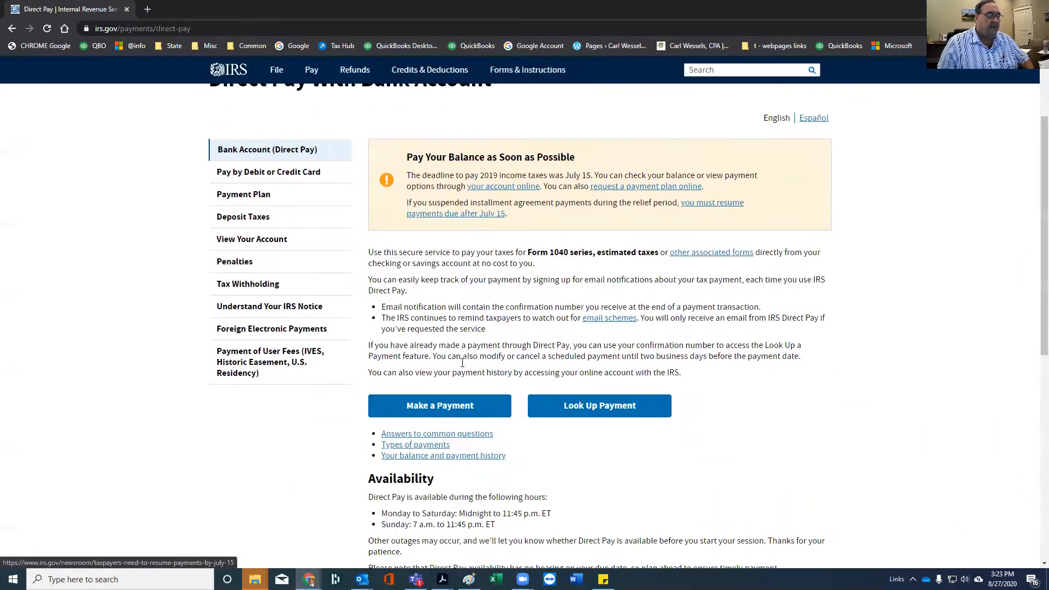
pyautogui.click(478, 406)
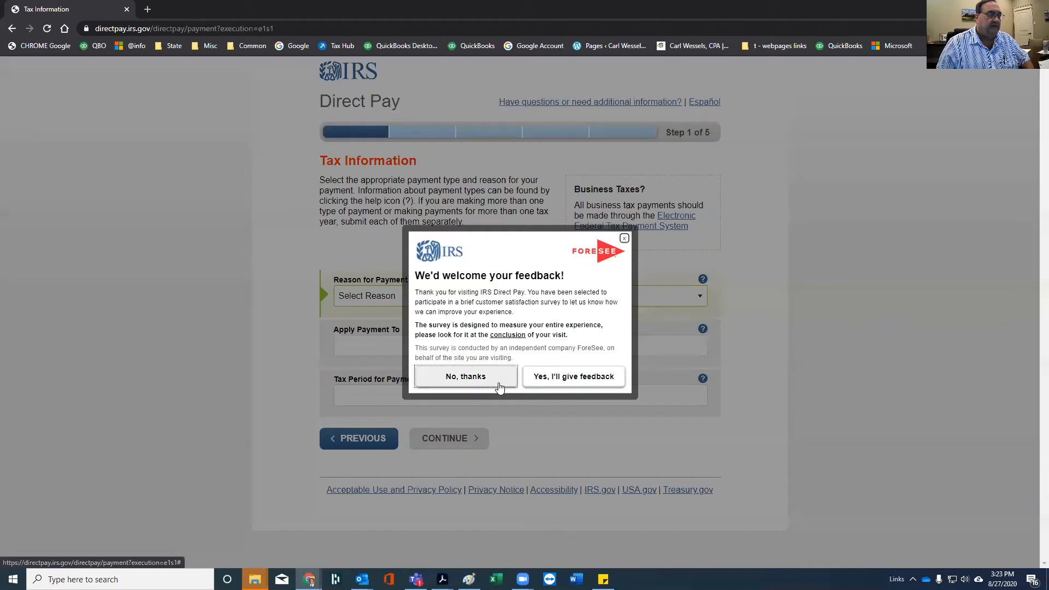
# Decline the feedback survey and choose Estimated Tax as the payment reason
pyautogui.click(510, 381)
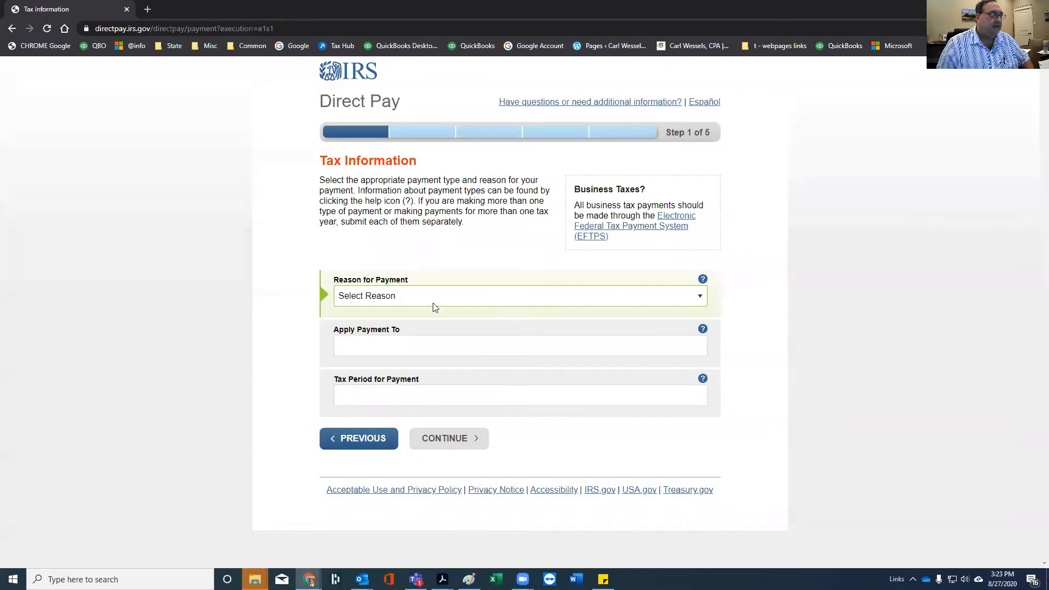
pyautogui.click(700, 300)
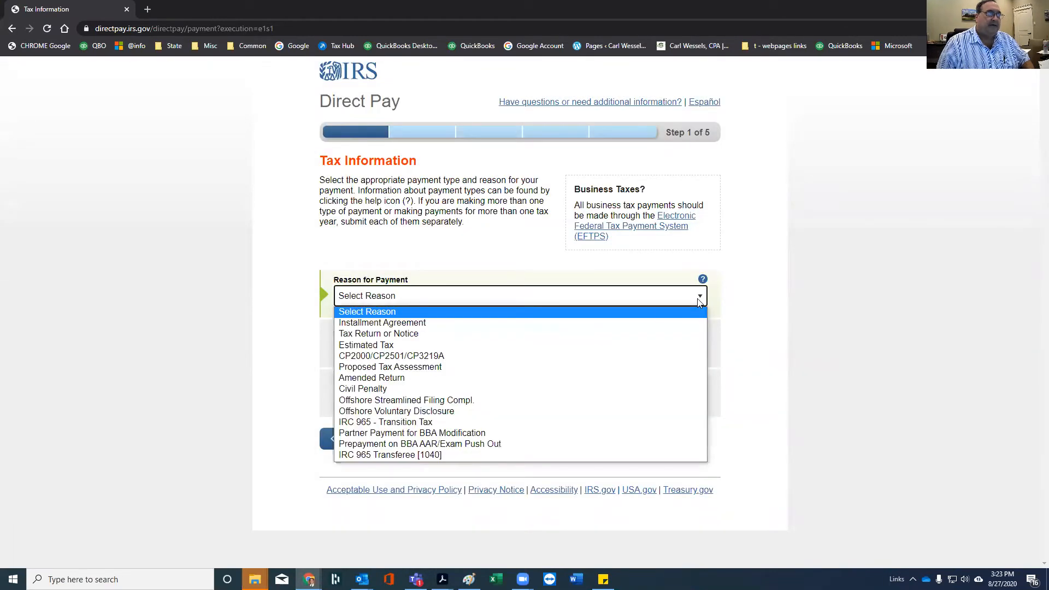
pyautogui.click(776, 287)
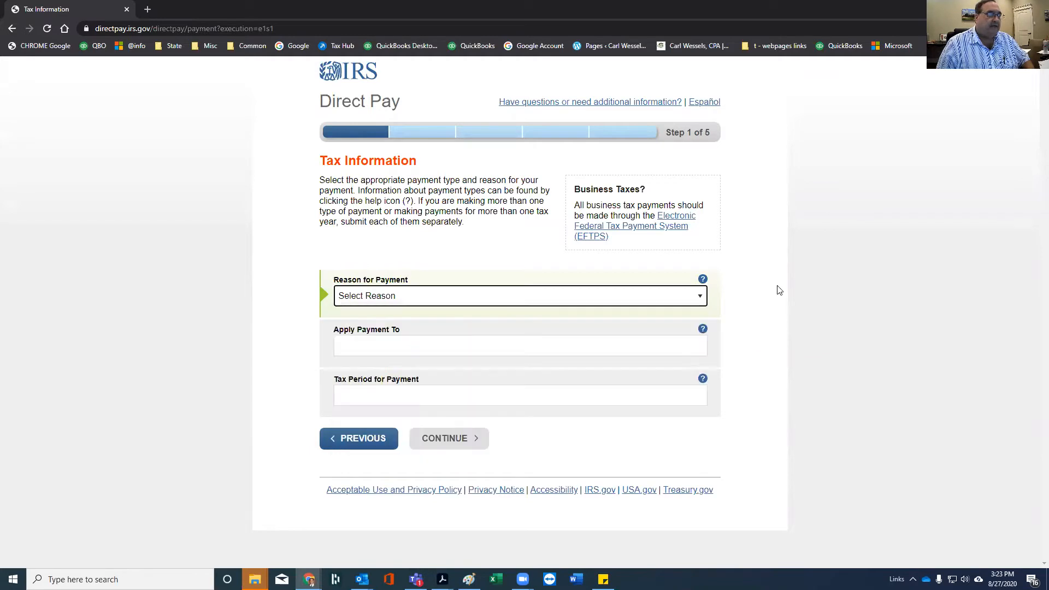
pyautogui.click(677, 301)
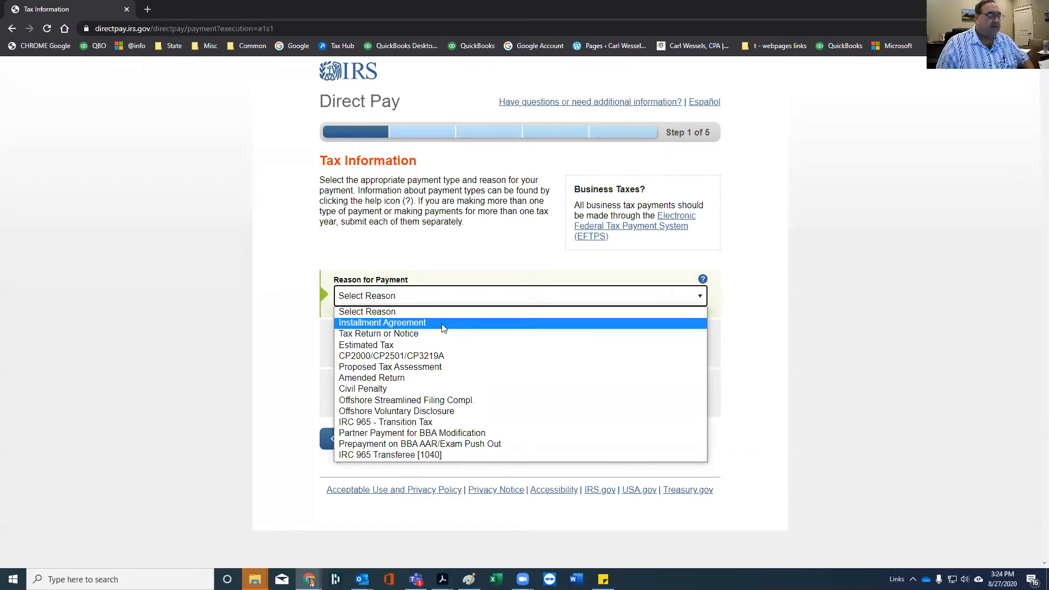
pyautogui.click(419, 348)
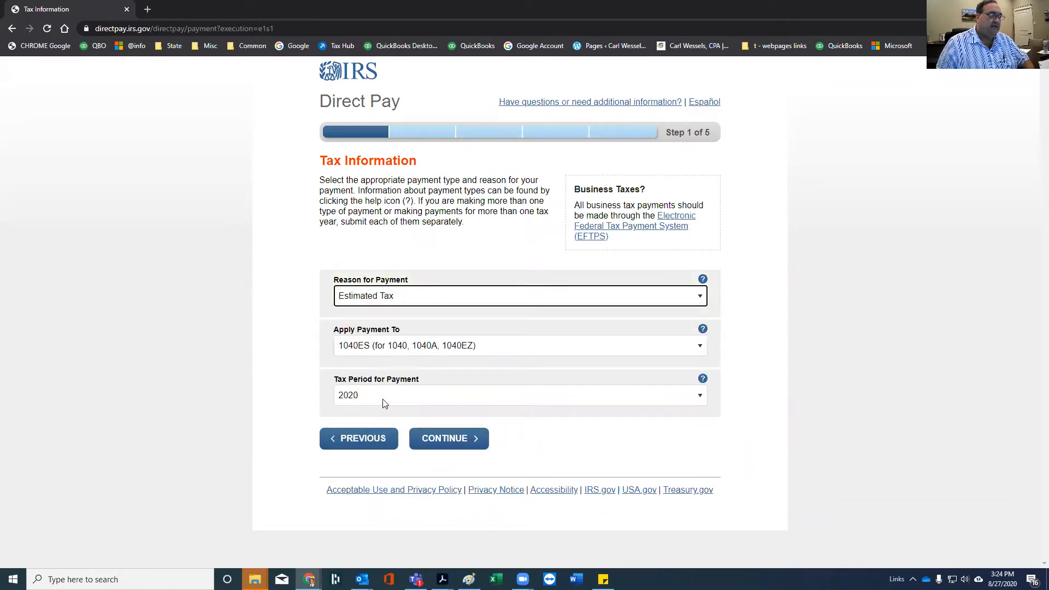
# Keep 2020 as the tax period for 1040ES, then submit and confirm the tax information
pyautogui.click(699, 396)
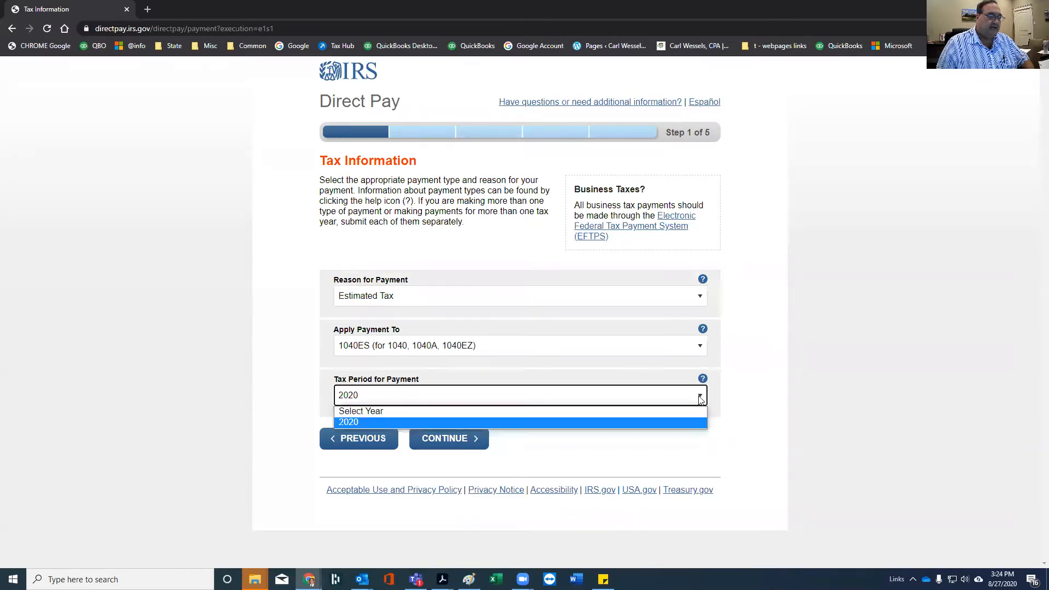
pyautogui.click(425, 421)
pyautogui.click(455, 442)
pyautogui.click(413, 335)
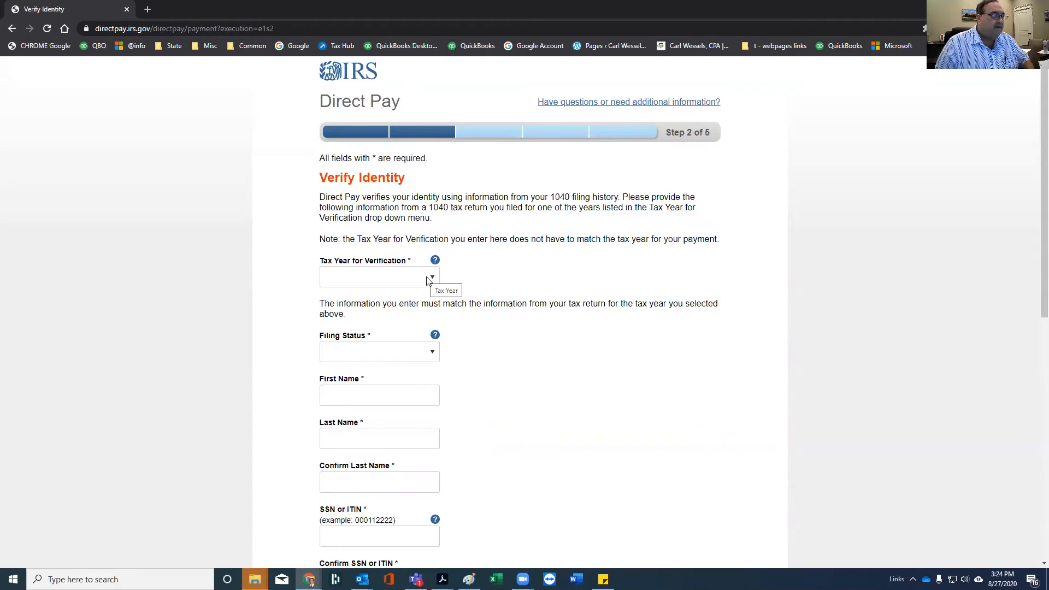
# Verify with tax year 2018 and filing status Married - Filed Joint Return
pyautogui.click(435, 280)
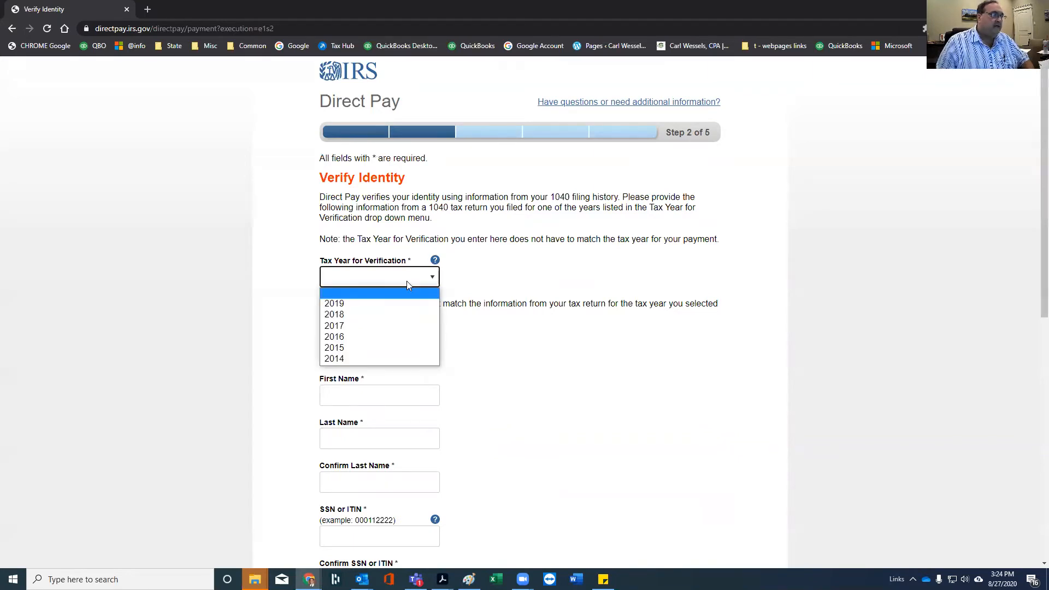
pyautogui.click(357, 314)
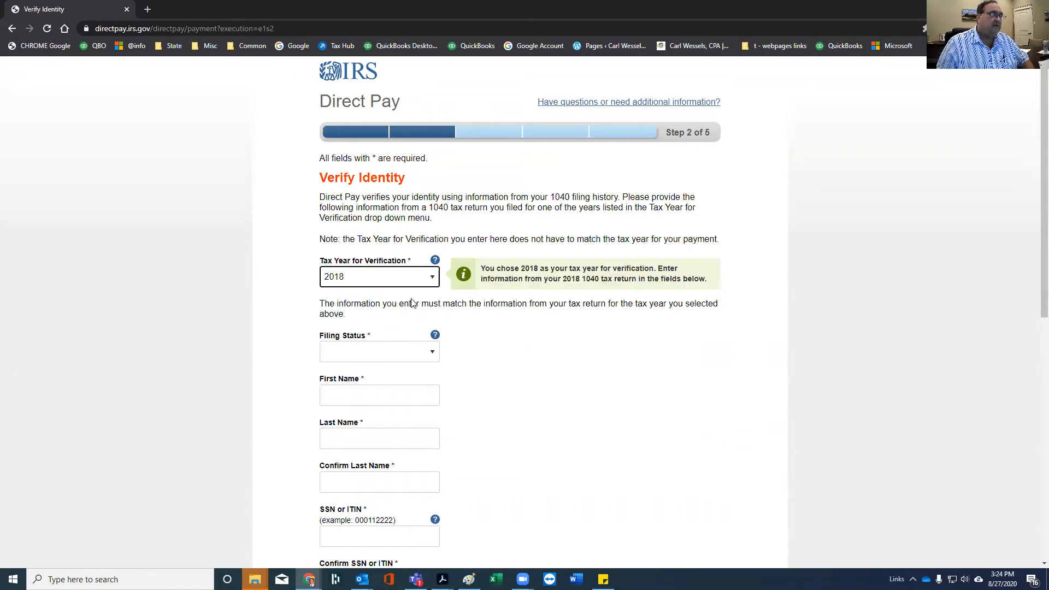
pyautogui.click(401, 354)
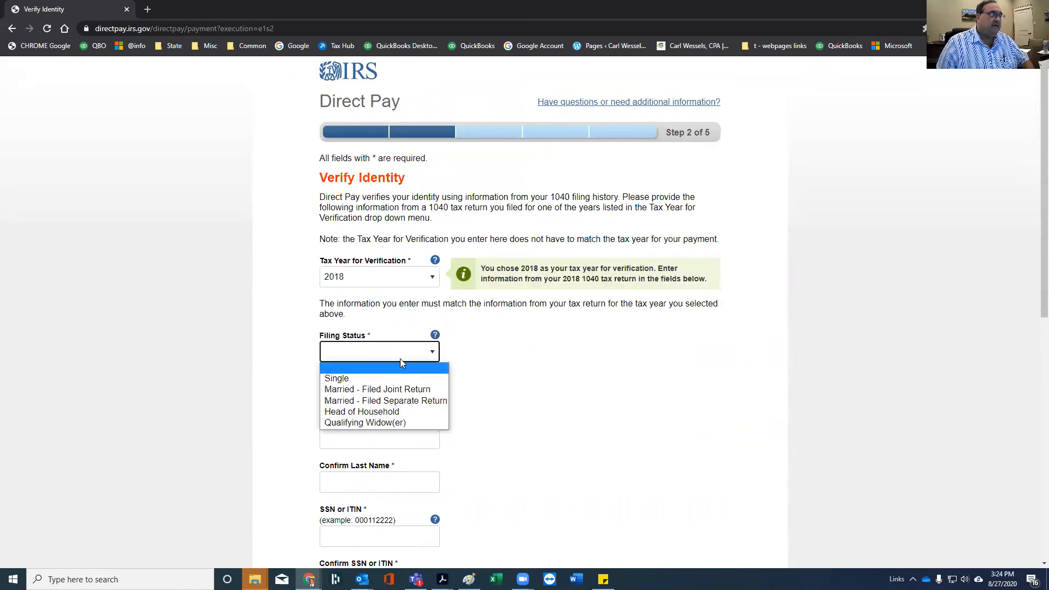
pyautogui.click(393, 392)
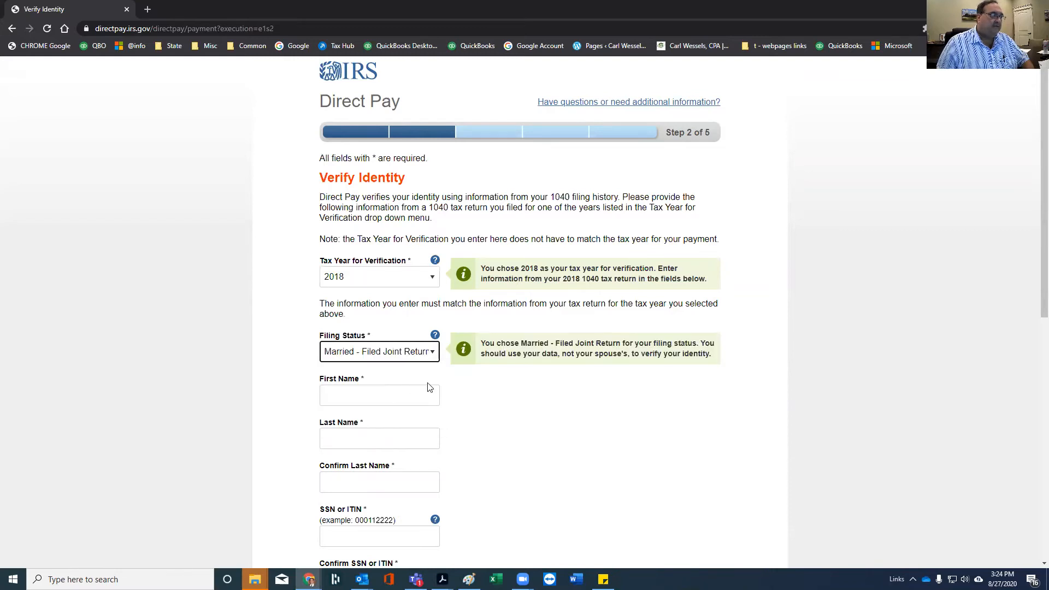
# Enter the filer's first name and last name, confirming the last name
pyautogui.click(414, 397)
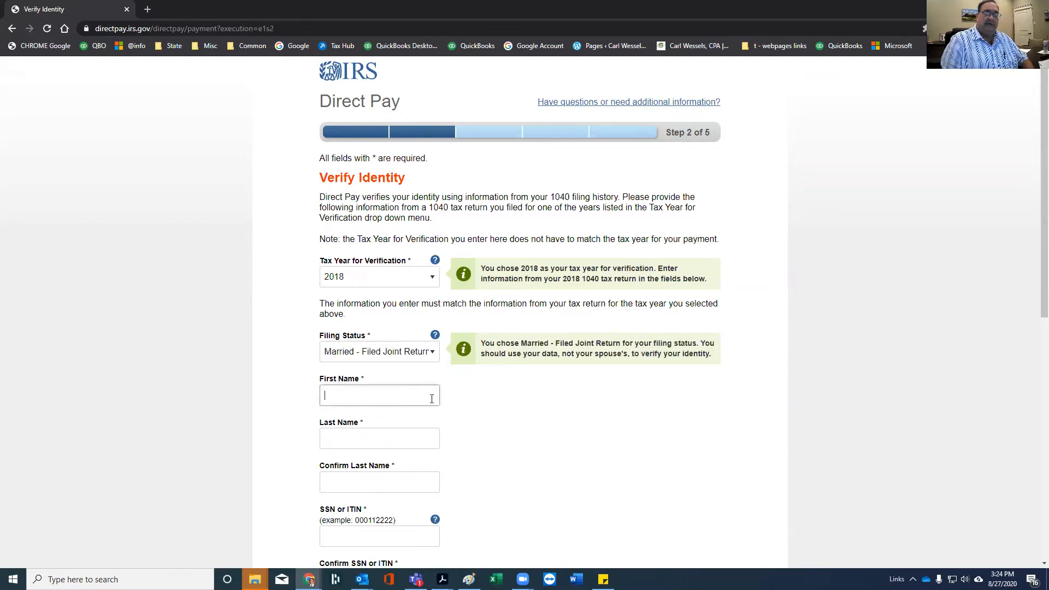
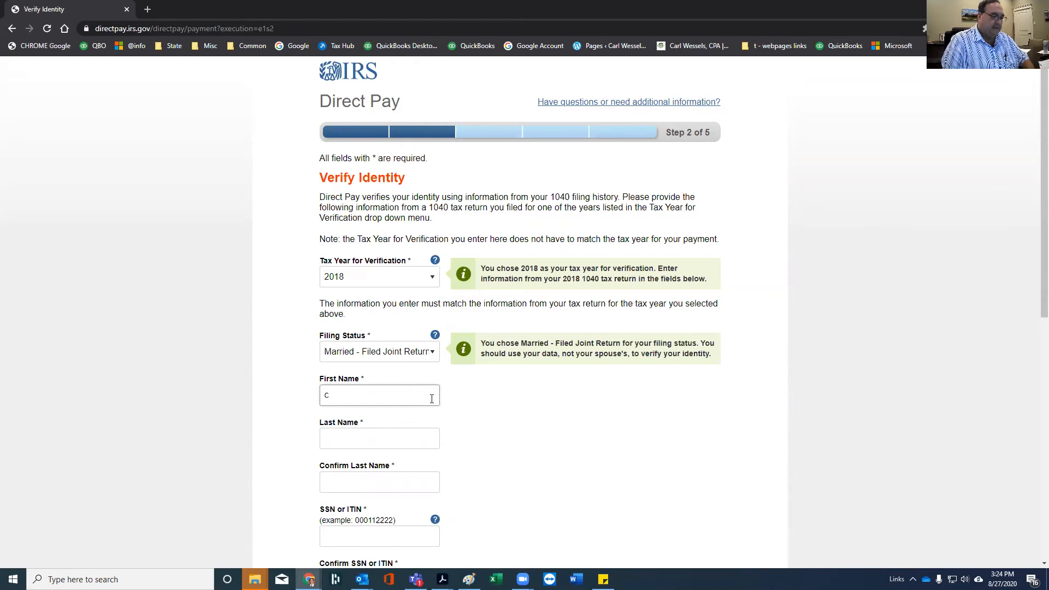
pyautogui.press('BackSpace')
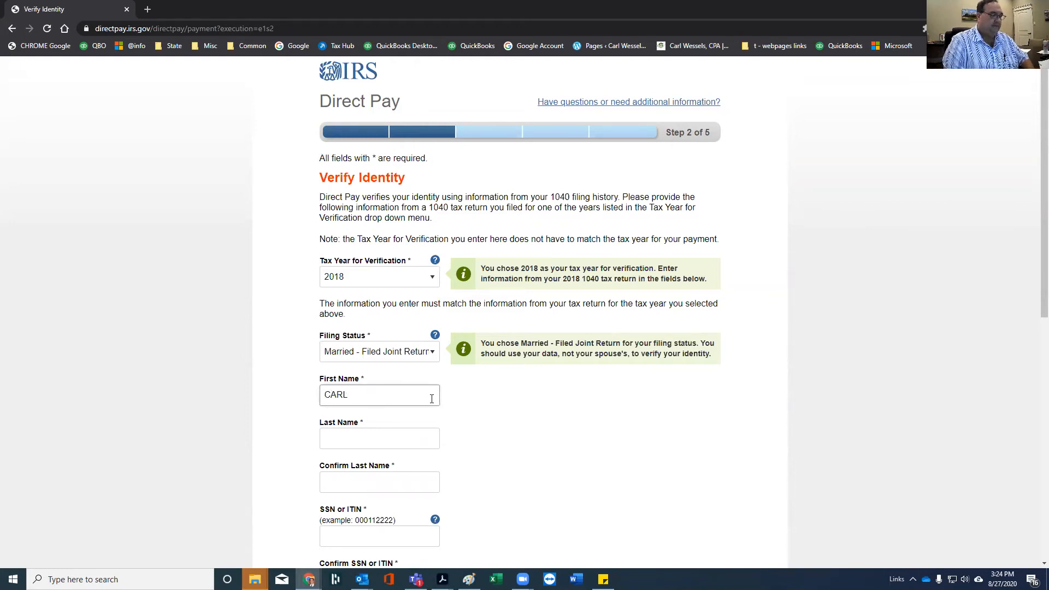
pyautogui.press('Tab')
pyautogui.press('Tab')
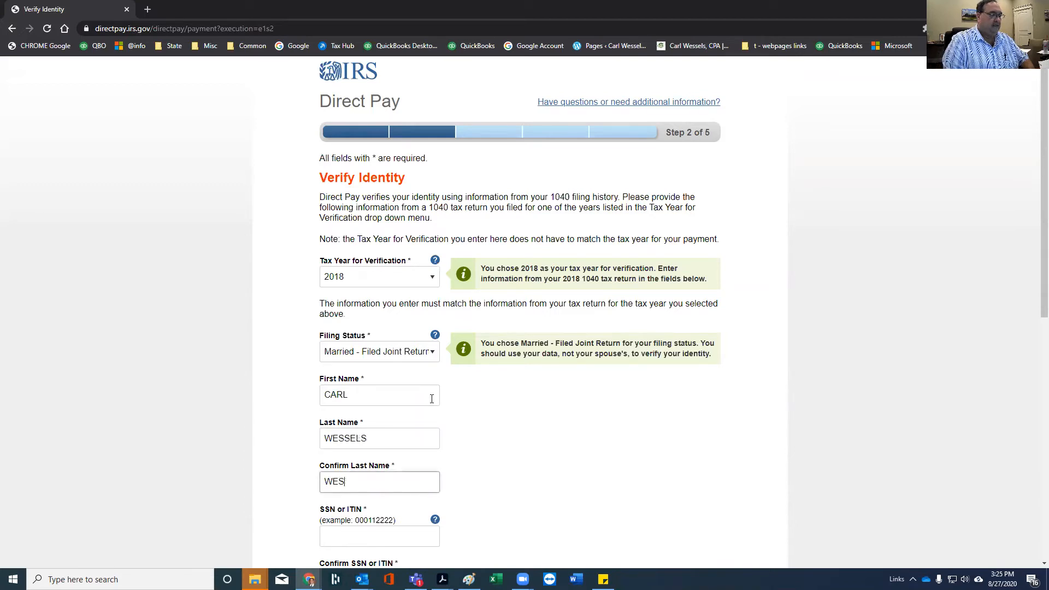
pyautogui.press('Tab')
pyautogui.press('Tab')
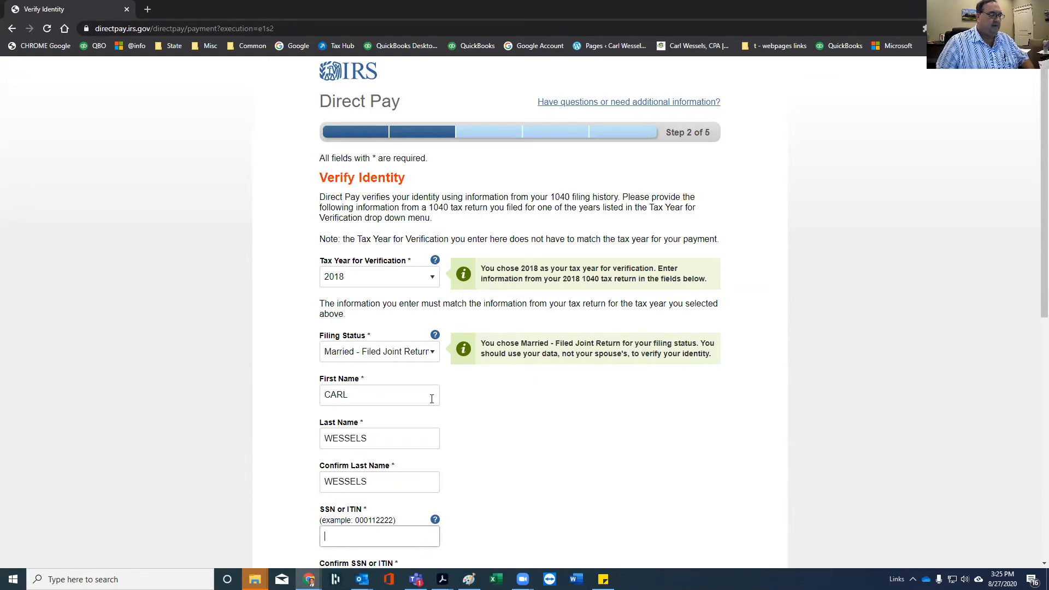
# Enter the filer's SSN, accept the Privacy Act statement, and submit the identity details
pyautogui.scroll(-5, 486, 365)
pyautogui.write('xxx')
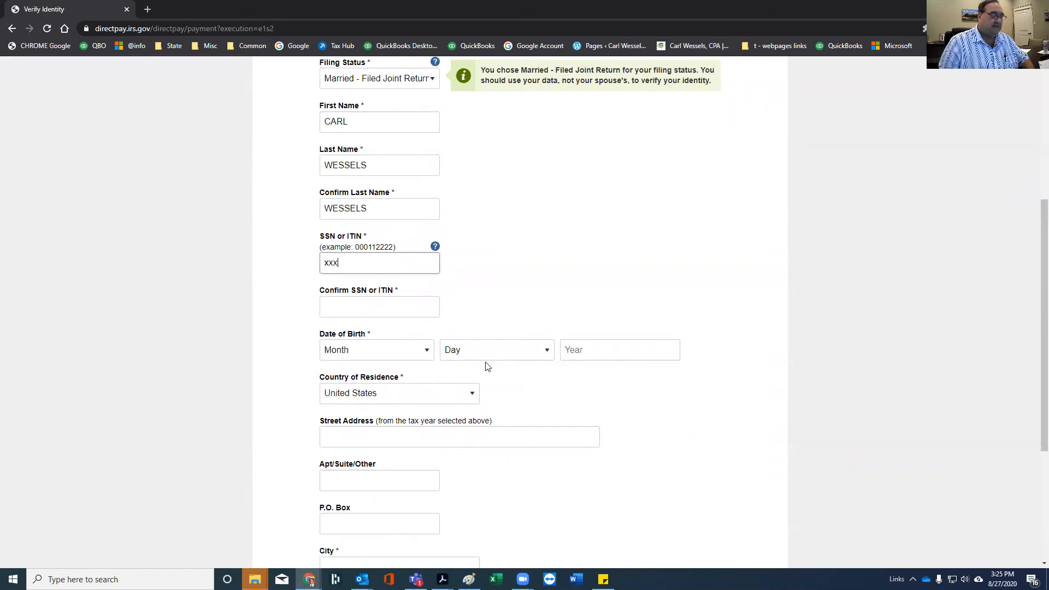
pyautogui.write('xxxx')
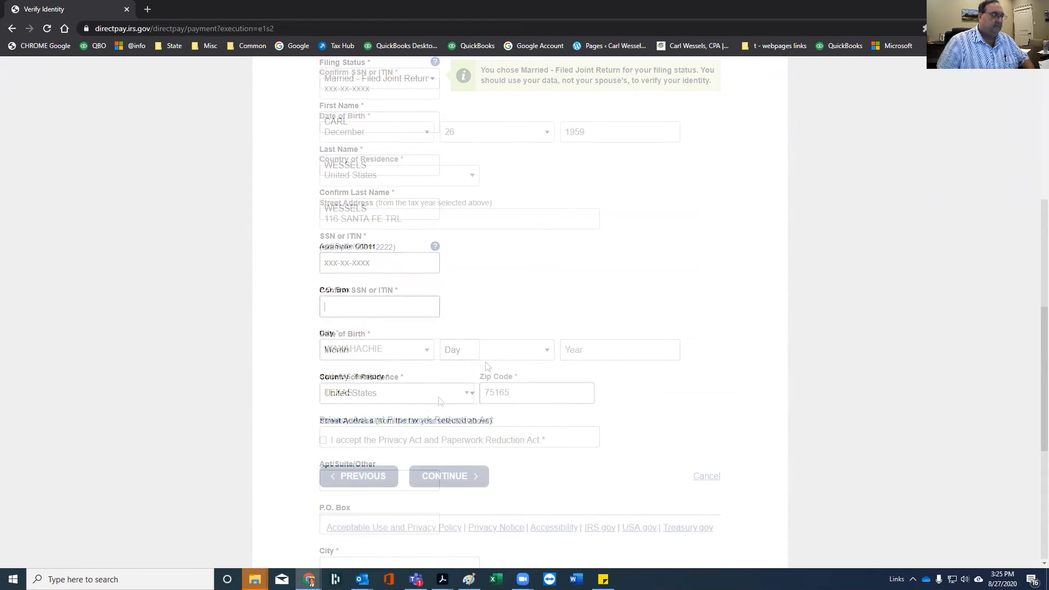
pyautogui.click(323, 440)
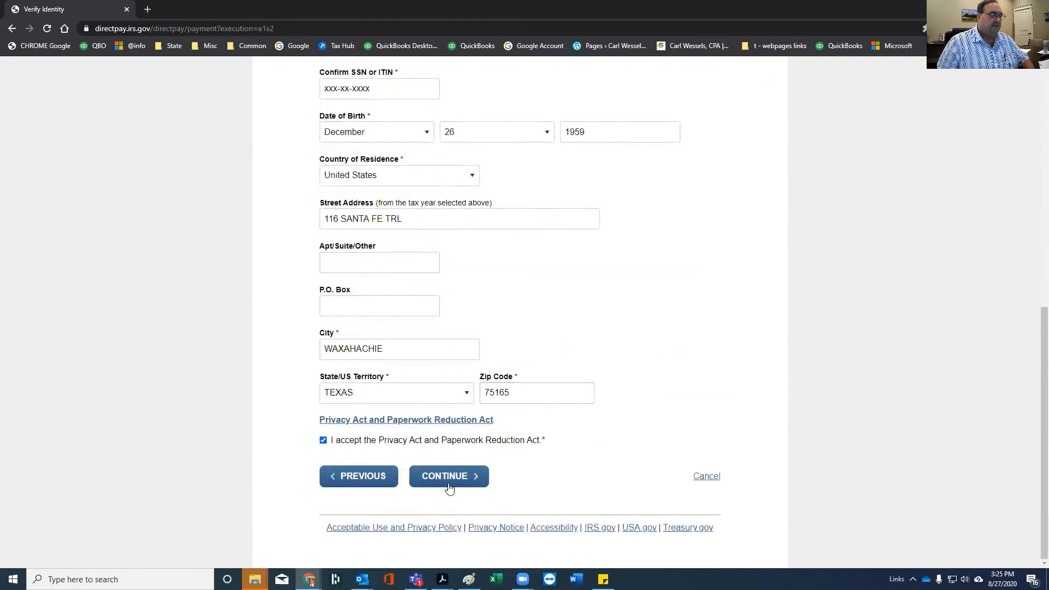
pyautogui.click(449, 481)
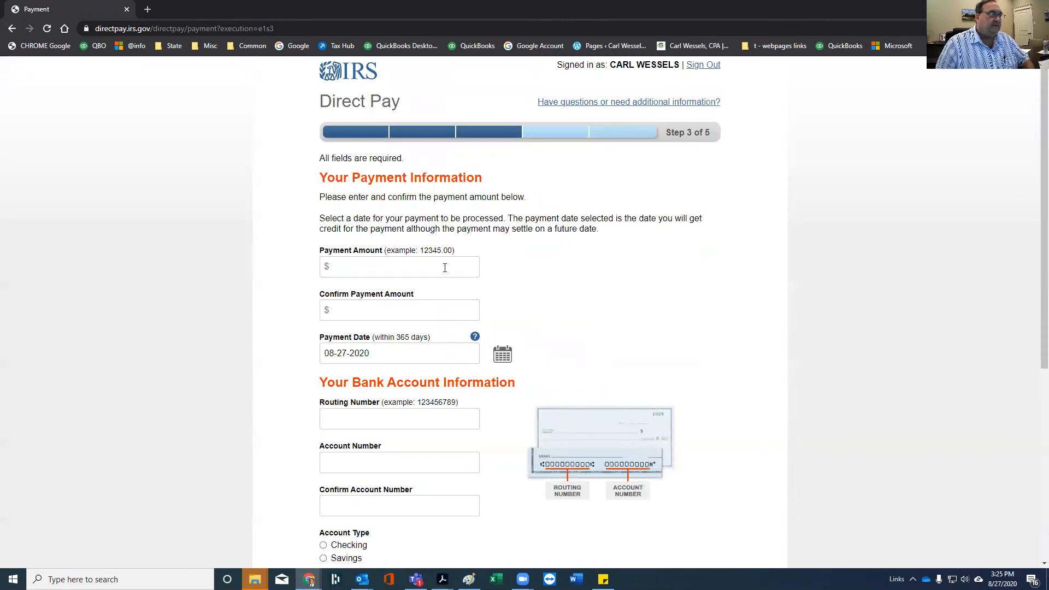
# Pick August 31, 2020 from the calendar as the payment date and review the form
pyautogui.click(444, 268)
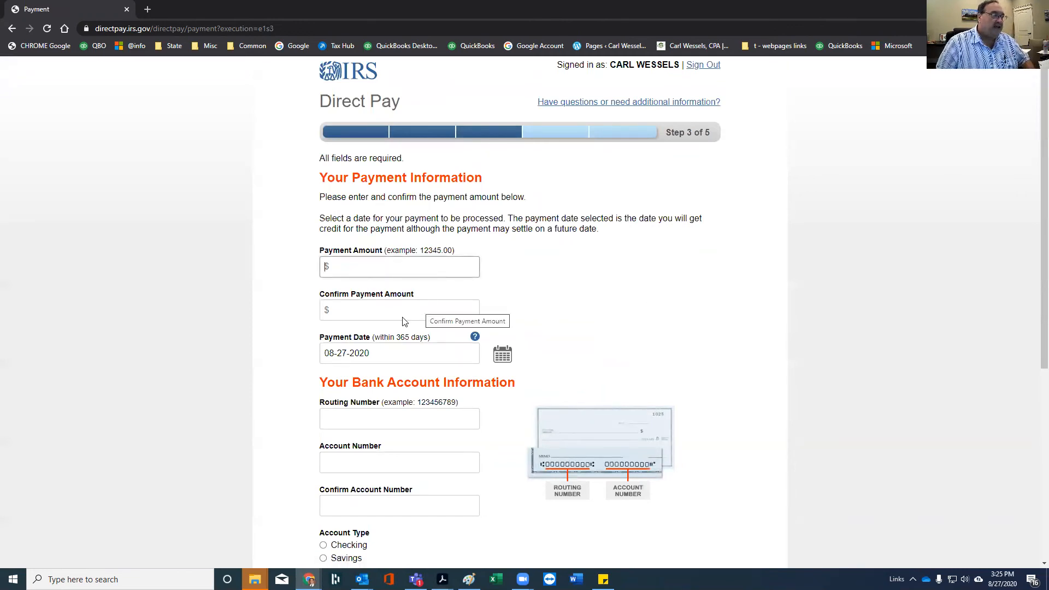
pyautogui.click(502, 354)
pyautogui.click(376, 372)
pyautogui.scroll(-3, 426, 361)
pyautogui.scroll(-2, 413, 317)
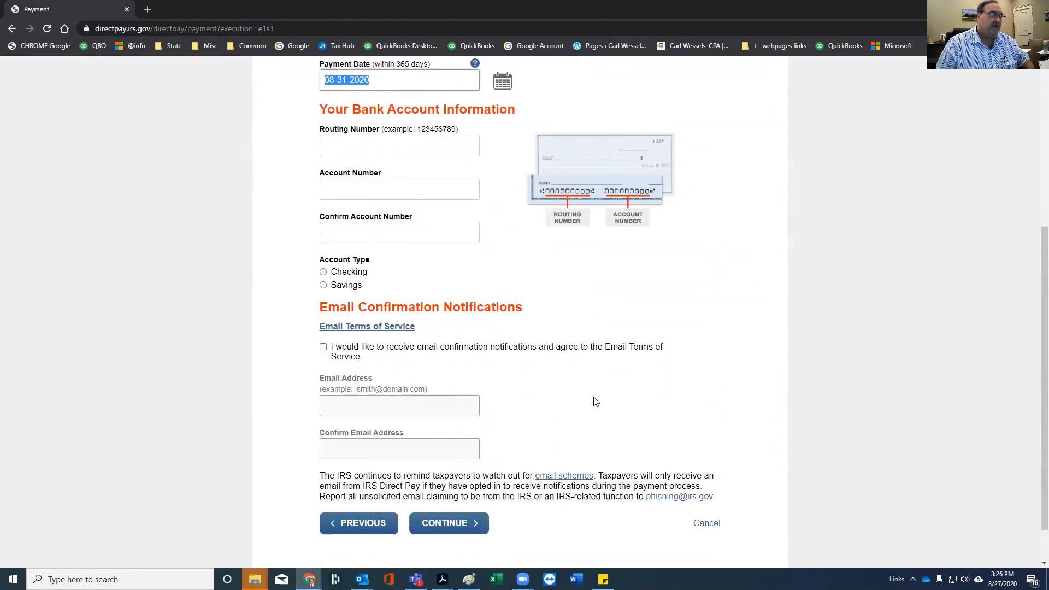
pyautogui.scroll(5, 595, 401)
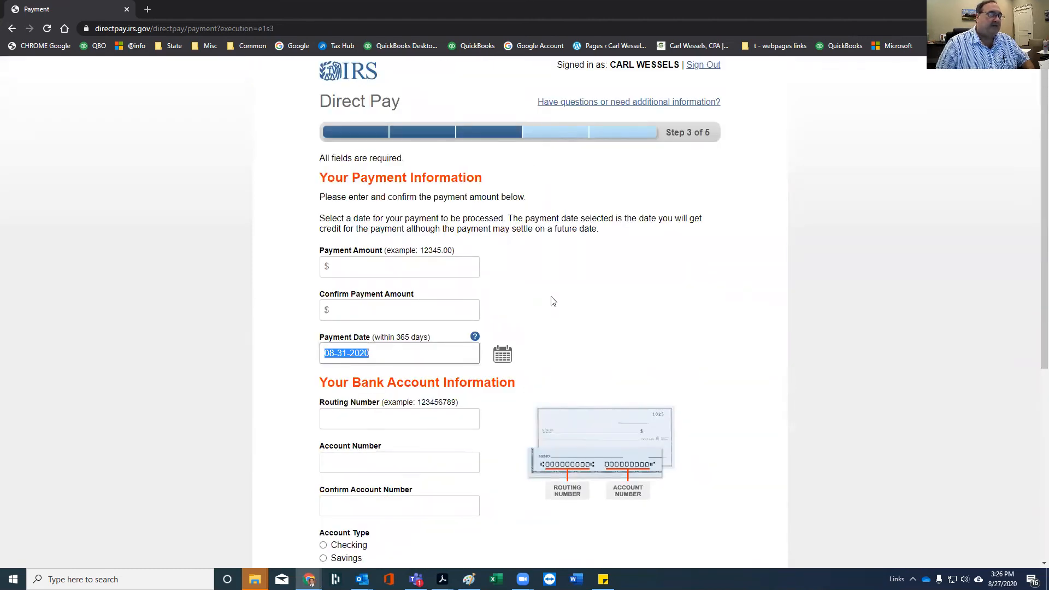
pyautogui.scroll(-4, 552, 303)
pyautogui.scroll(-2, 551, 309)
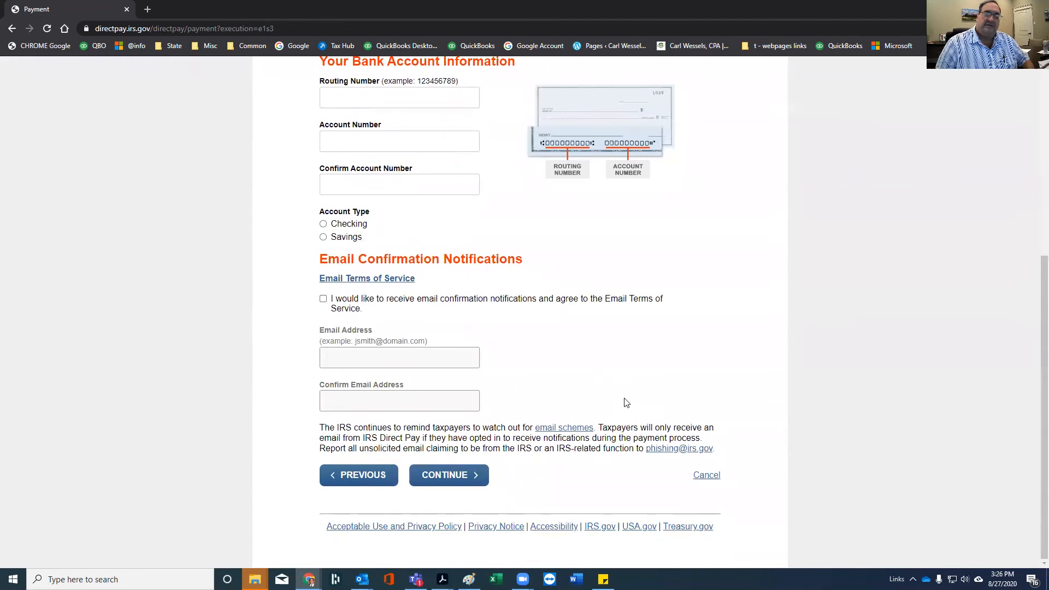
pyautogui.scroll(6, 670, 391)
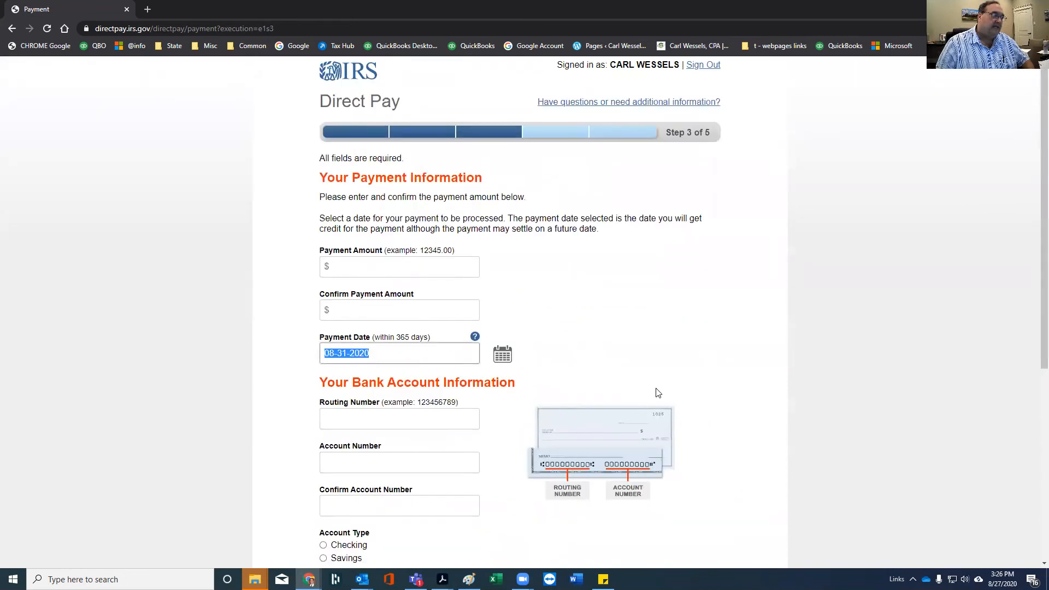
pyautogui.scroll(-6, 677, 315)
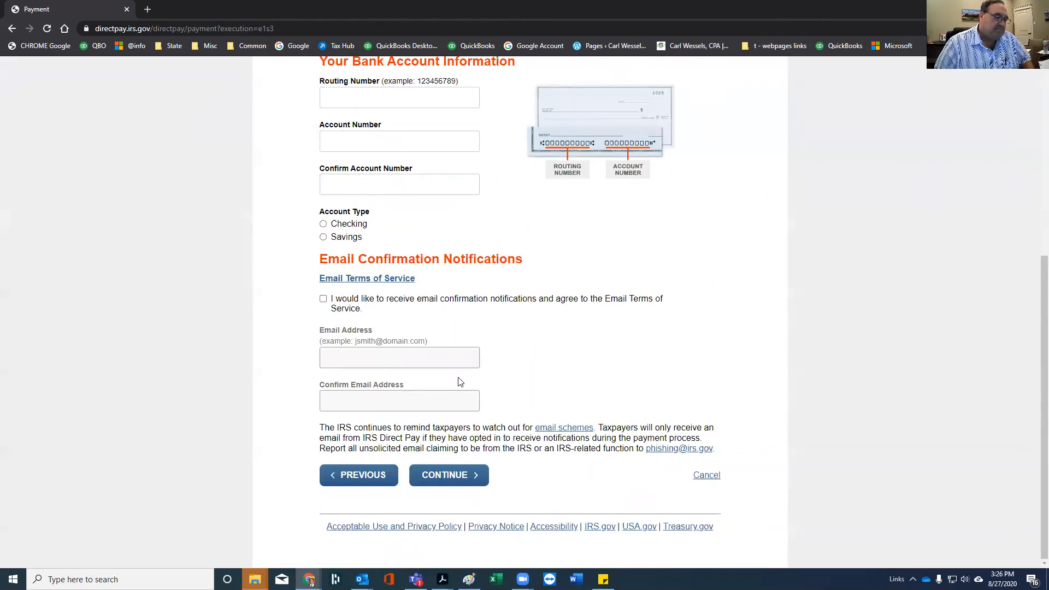
pyautogui.scroll(6, 544, 358)
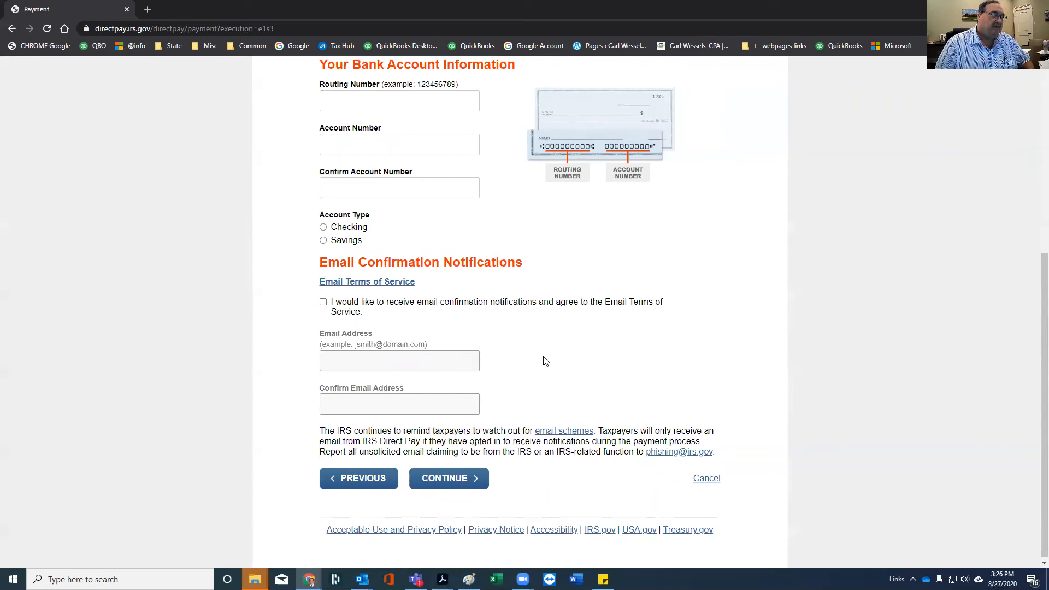